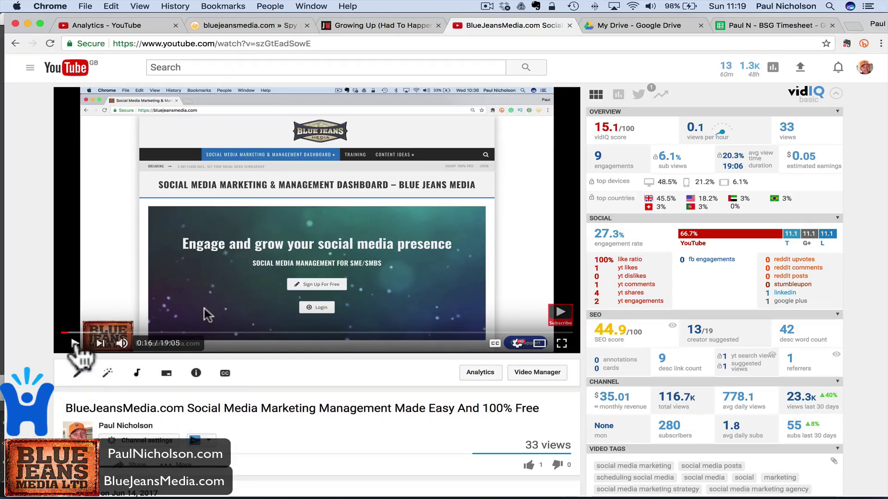
Raise the Mac volume and open the Applications stack in the Dock to find TeamViewer.
left_click(79, 372)
key("XF86AudioRaiseVolume")
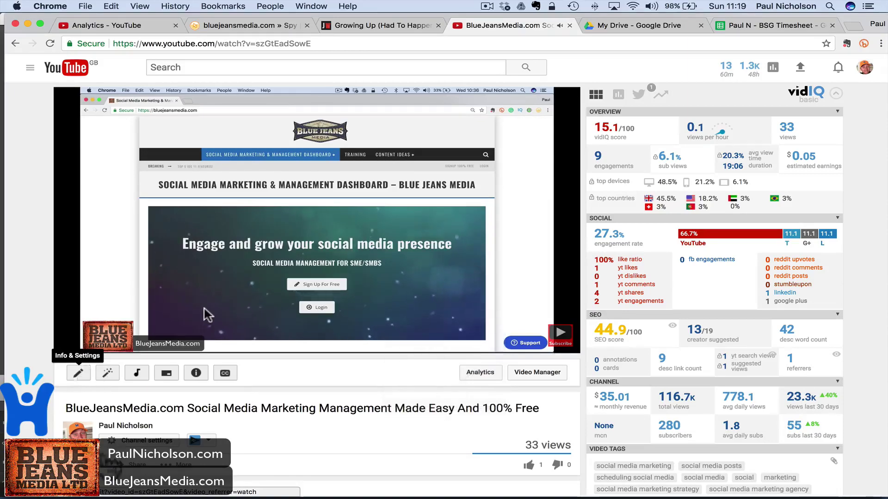
mouse_move(362, 483)
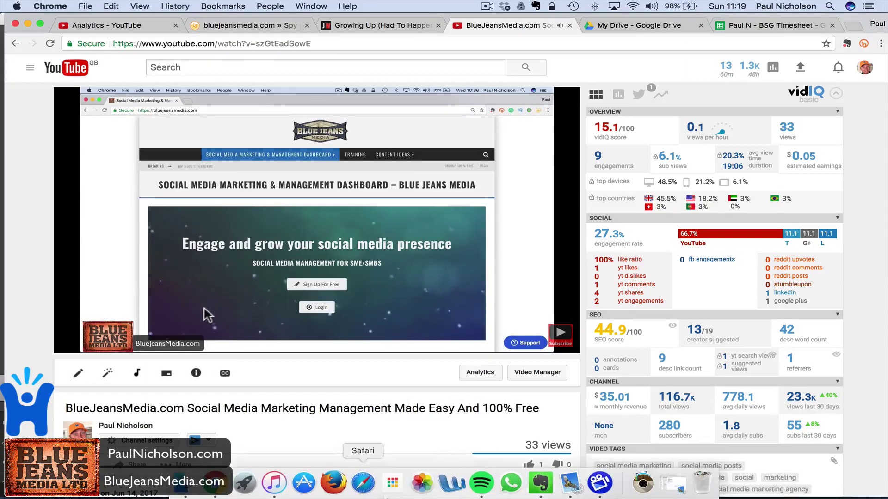
left_click(643, 483)
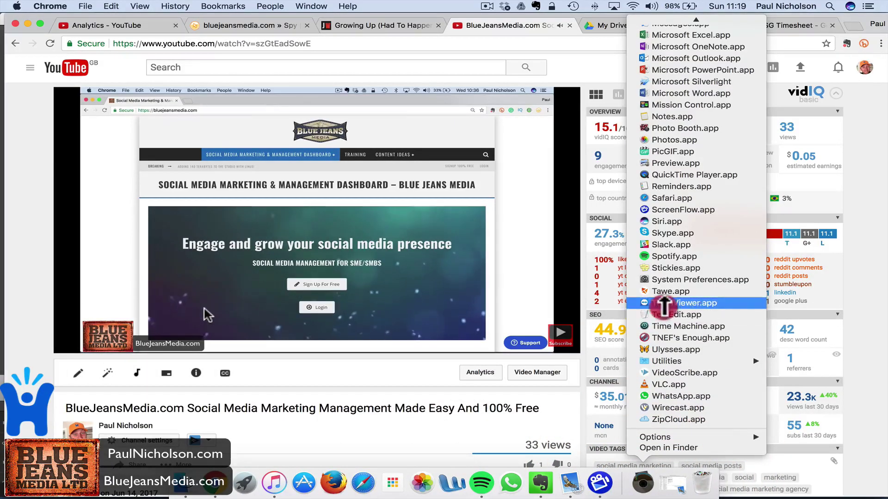
Launch TeamViewer, connect to BSG26, and dismiss the Sponsored session notice.
left_click(603, 338)
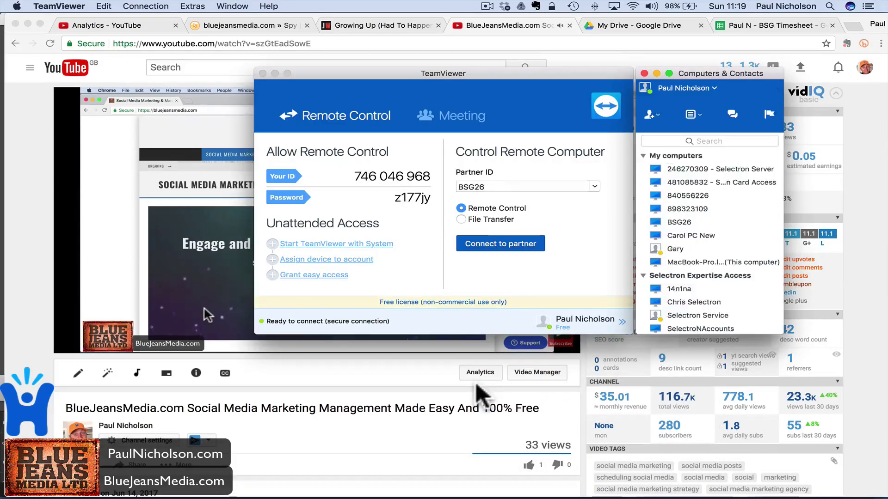
double_click(665, 222)
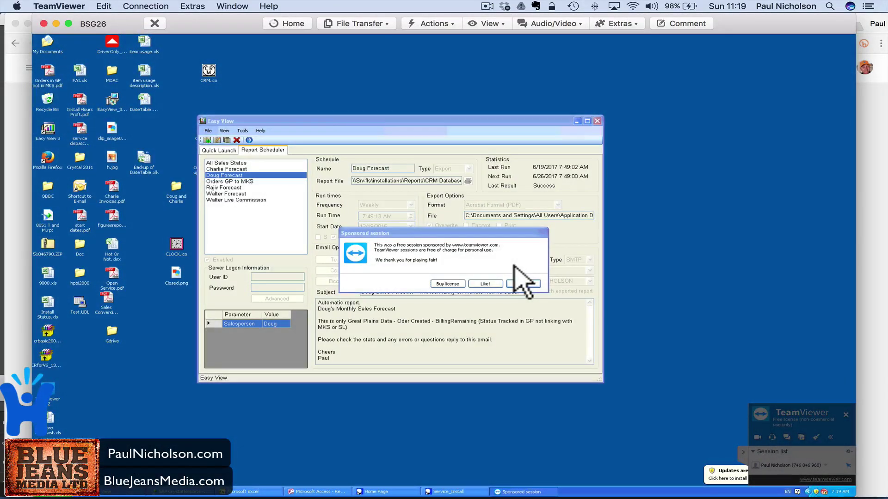
left_click(523, 284)
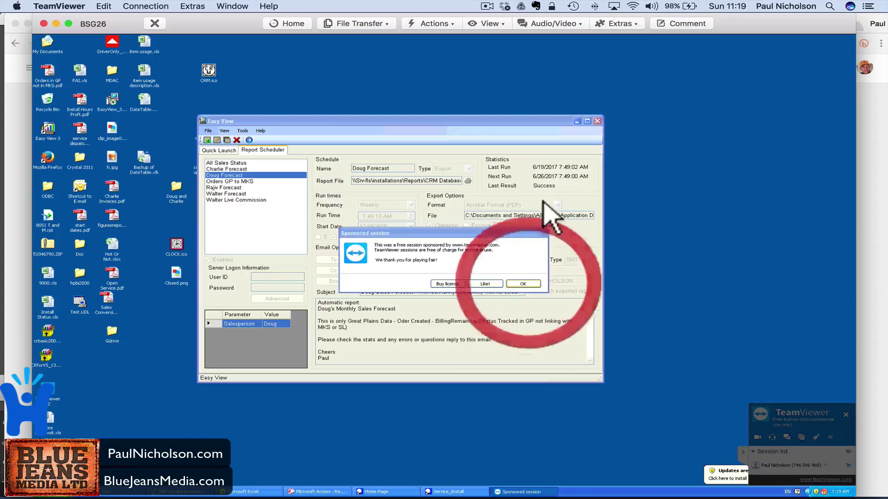
left_click(579, 125)
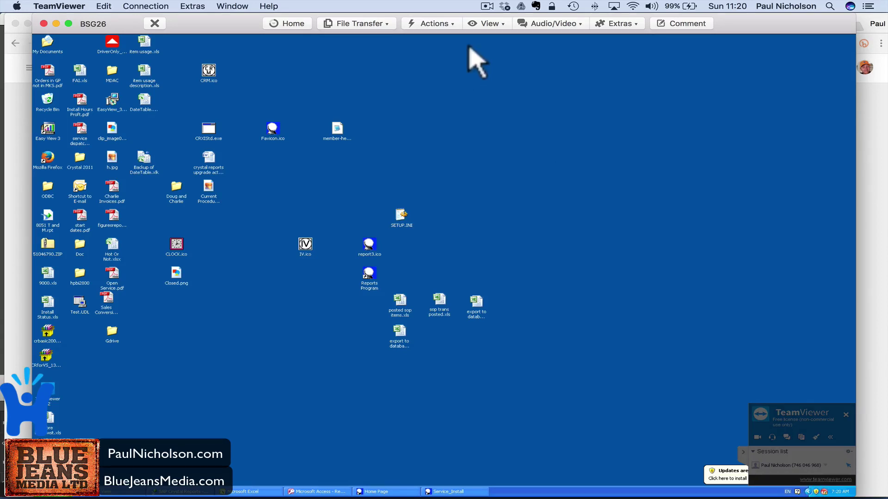
Show the Audio tab of TeamViewer Preferences, checking Conference Call settings without saving.
left_click(73, 5)
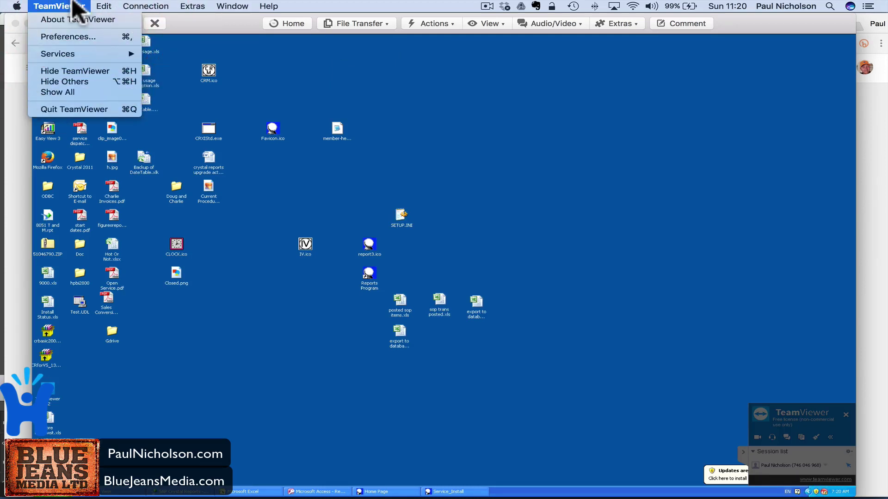
left_click(71, 36)
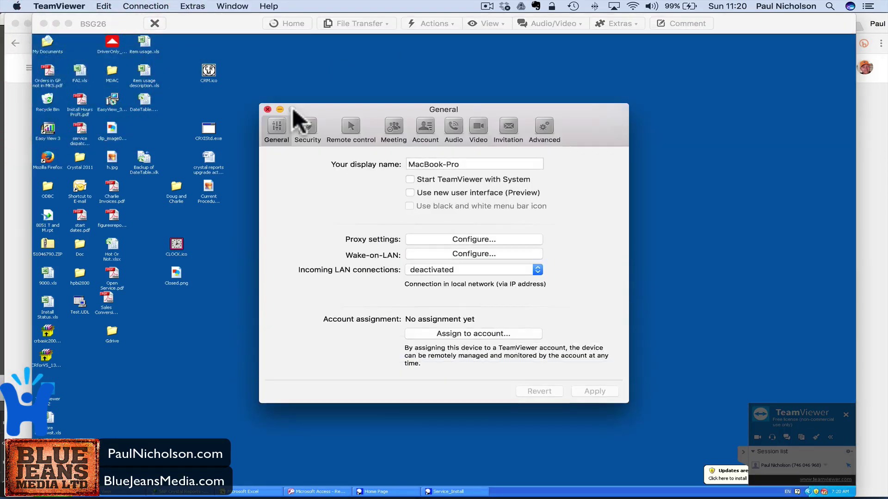
left_click(453, 130)
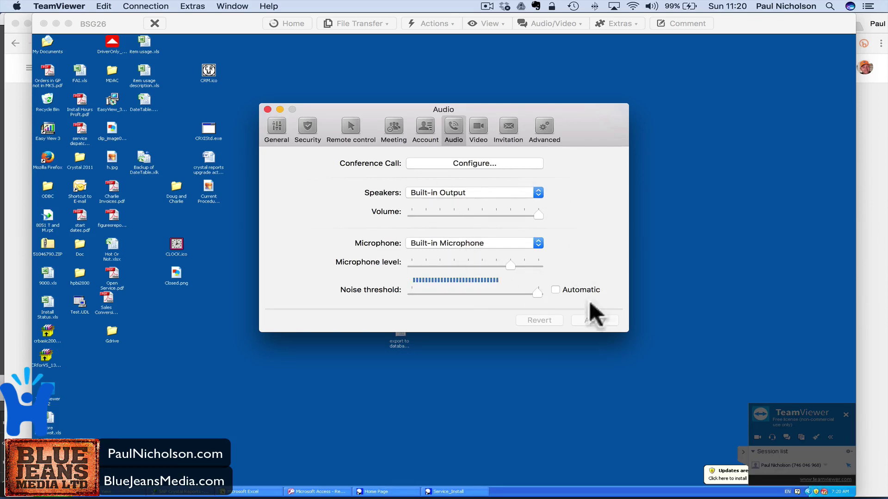
left_click(466, 163)
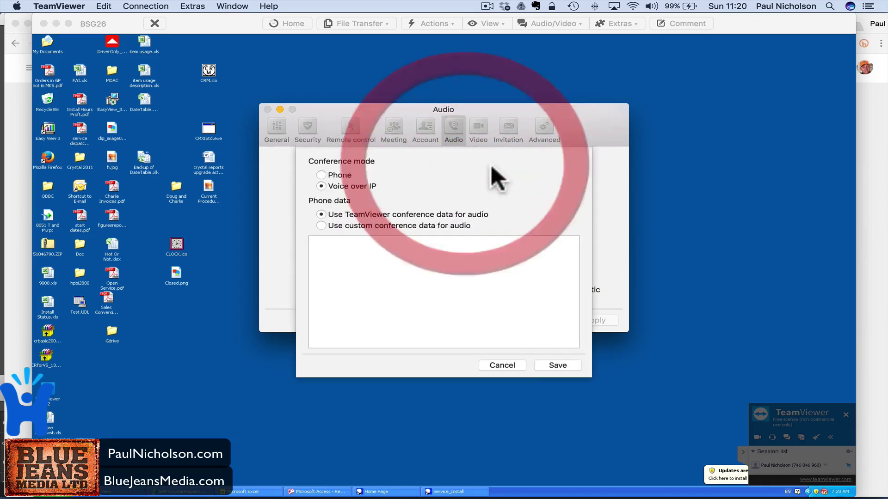
left_click(501, 365)
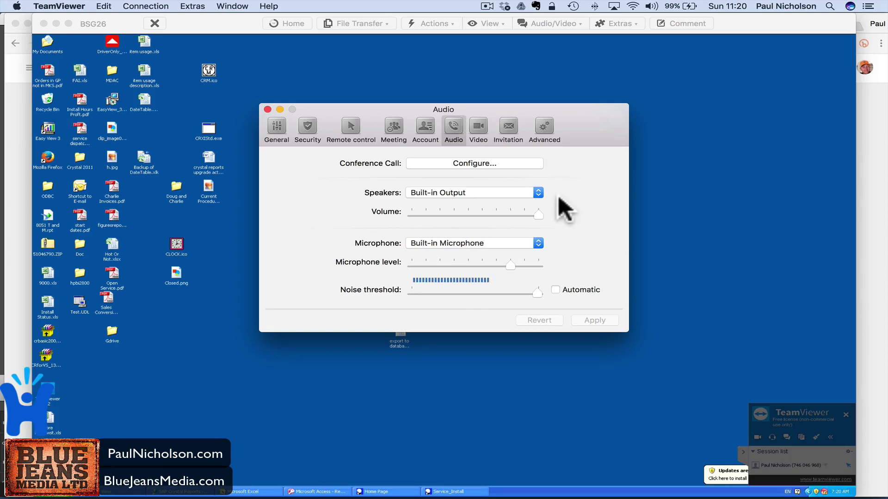
left_click(537, 192)
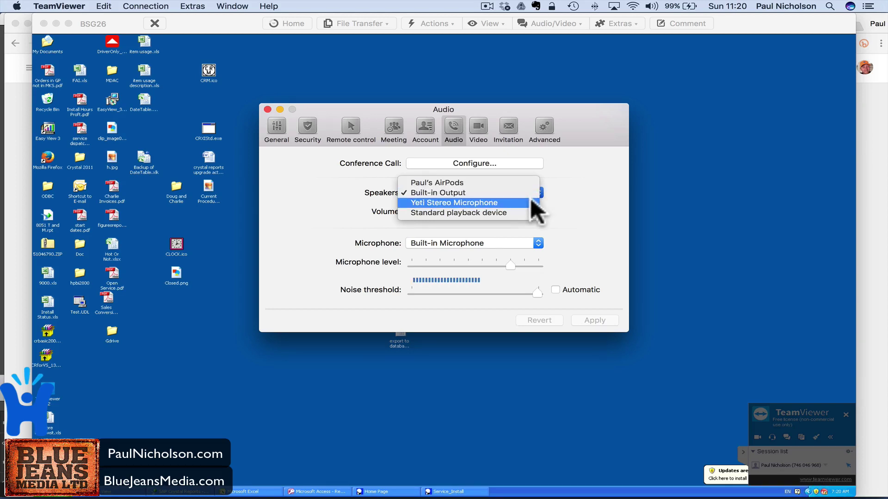
left_click(530, 198)
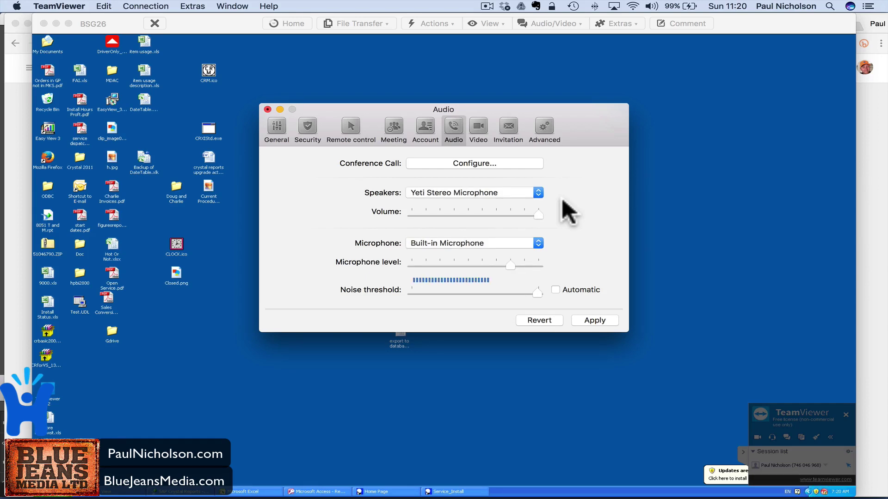
key("XF86AudioRaiseVolume")
key("XF86AudioLowerVolume")
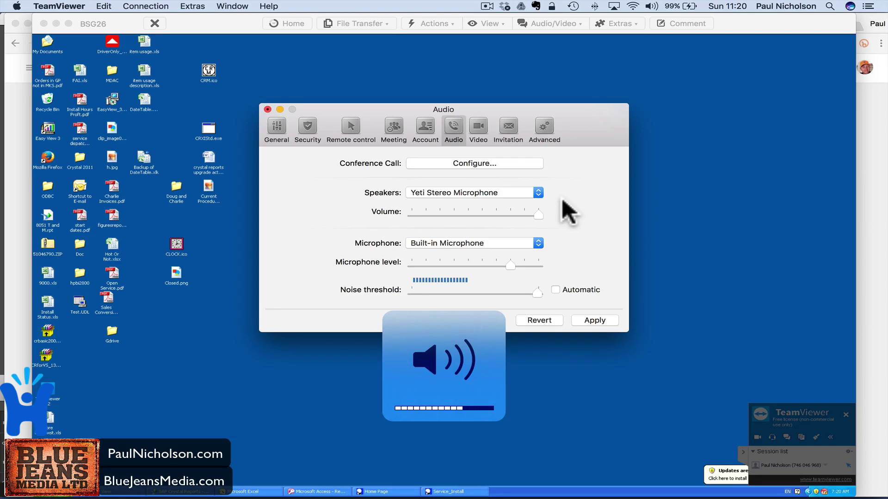
left_click(535, 192)
left_click(531, 173)
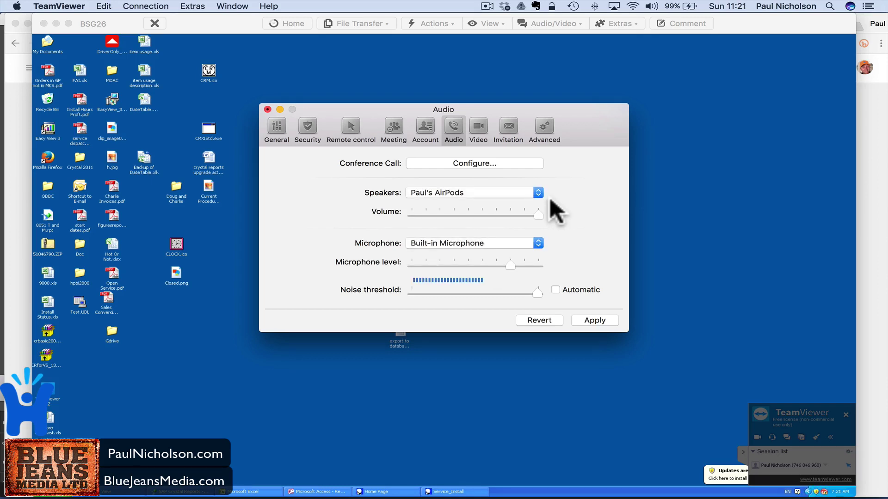
left_click(537, 192)
left_click(530, 202)
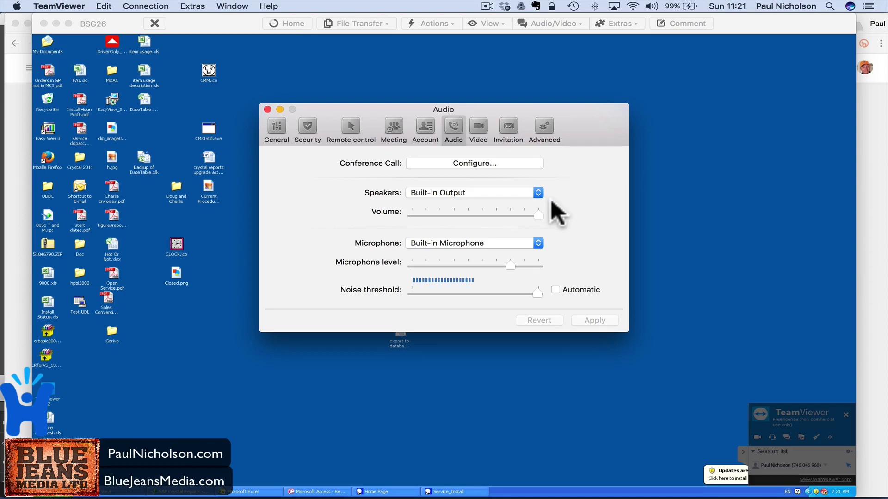
left_click(540, 192)
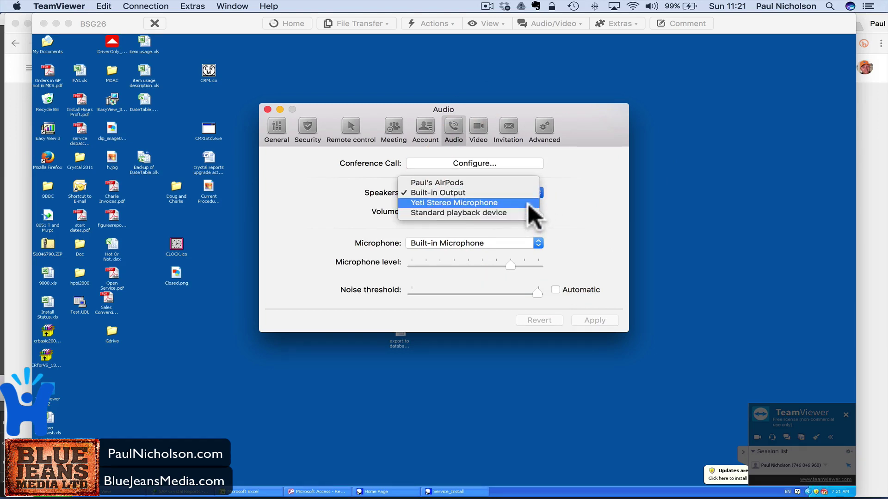
left_click(504, 192)
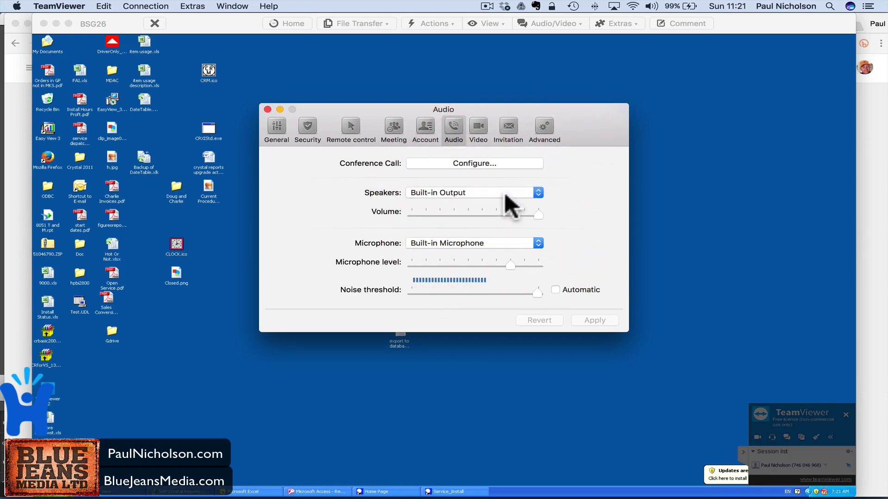
left_click(651, 6)
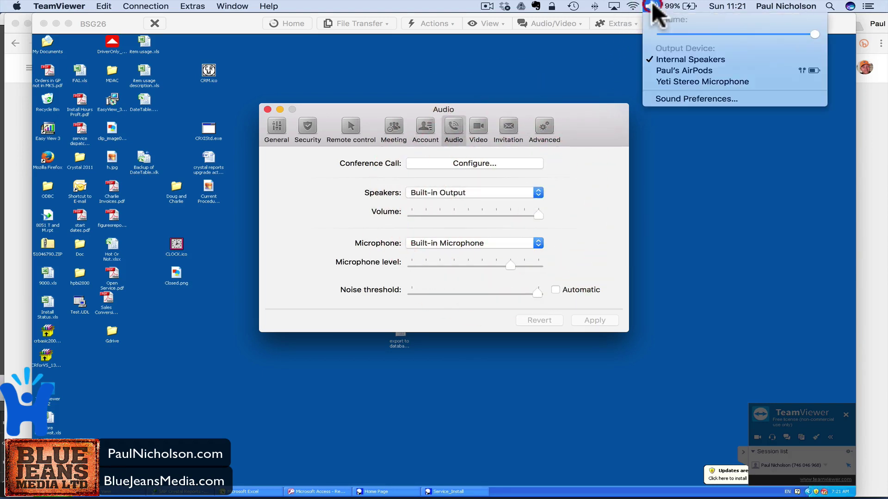
left_click(664, 71)
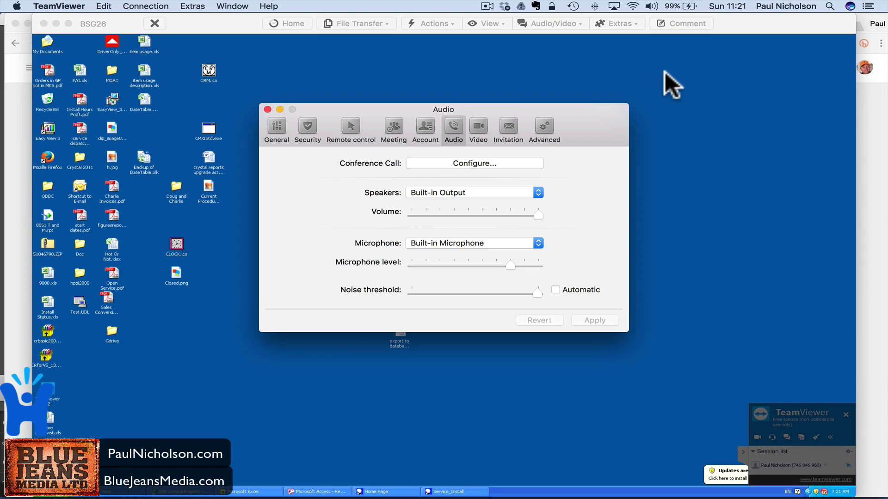
left_click(651, 6)
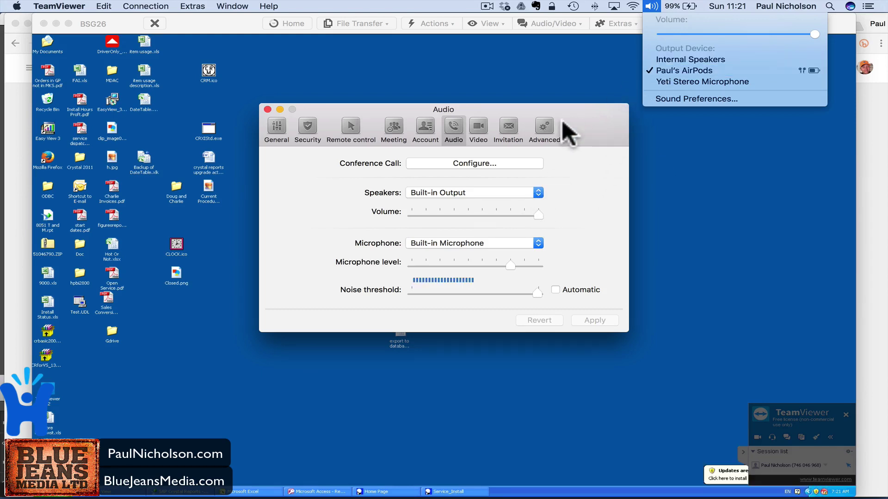
key("F11")
key("F11")
key("F11")
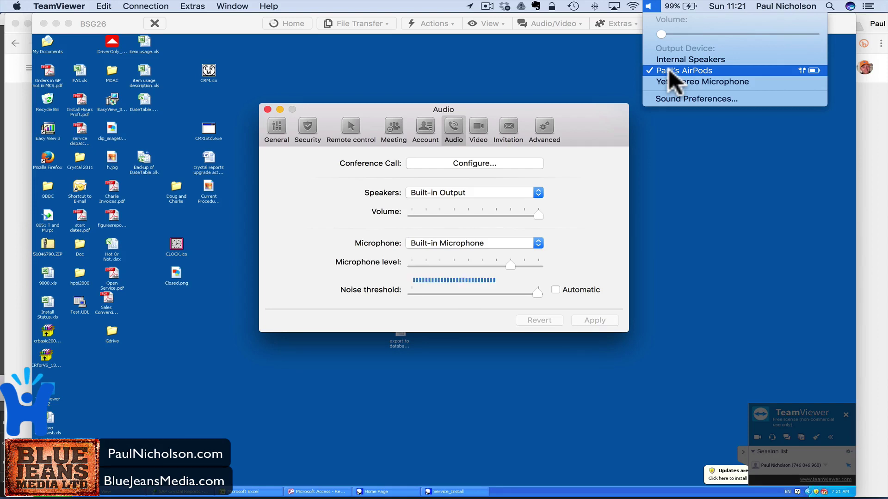
left_click(672, 57)
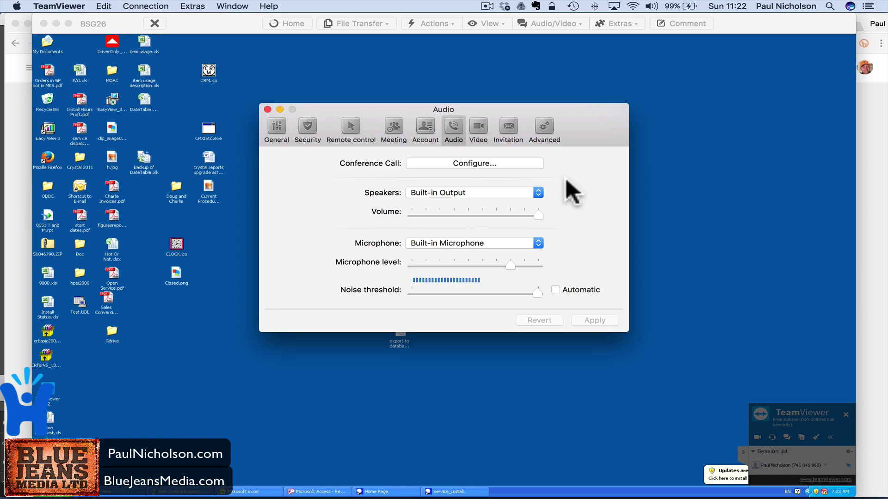
Switch Speakers from AirPods to Yeti Stereo Microphone, apply, and test the Mac volume.
key("XF86AudioRaiseVolume")
left_click(530, 196)
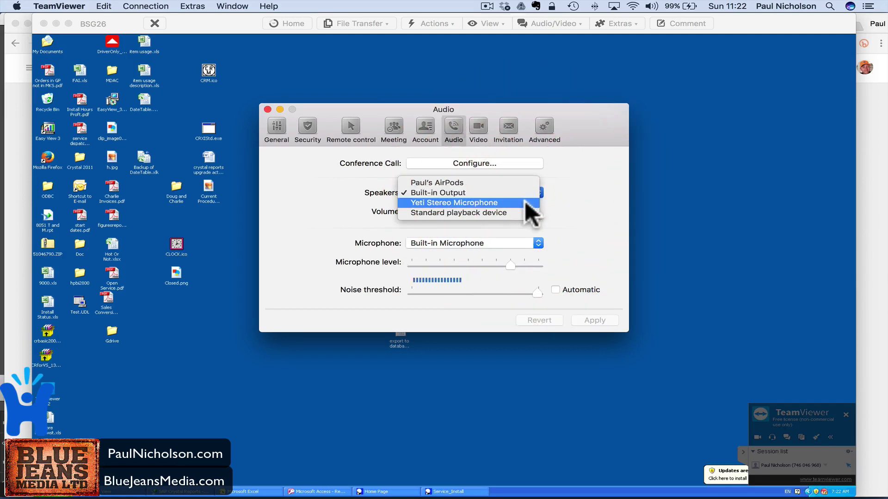
left_click(515, 183)
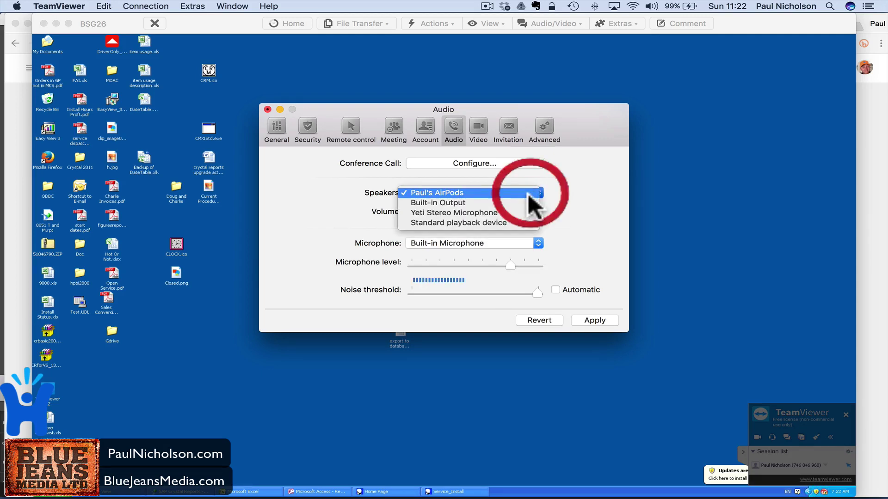
left_click(522, 213)
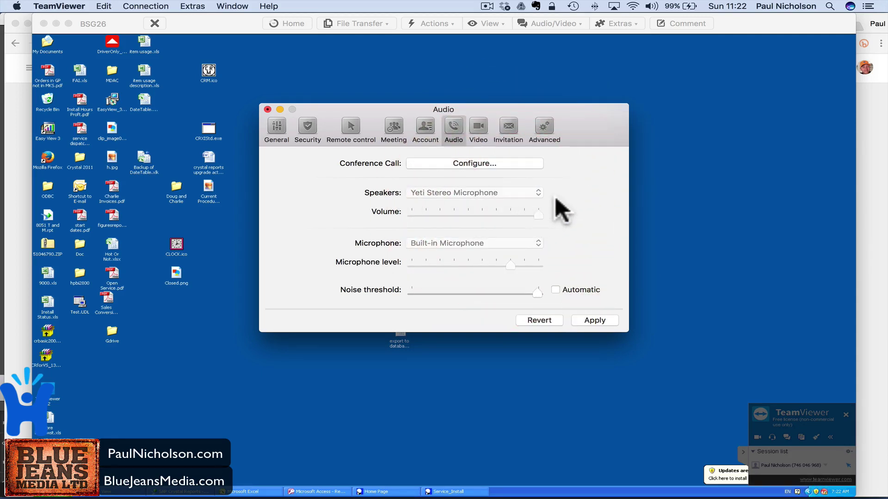
left_click(588, 318)
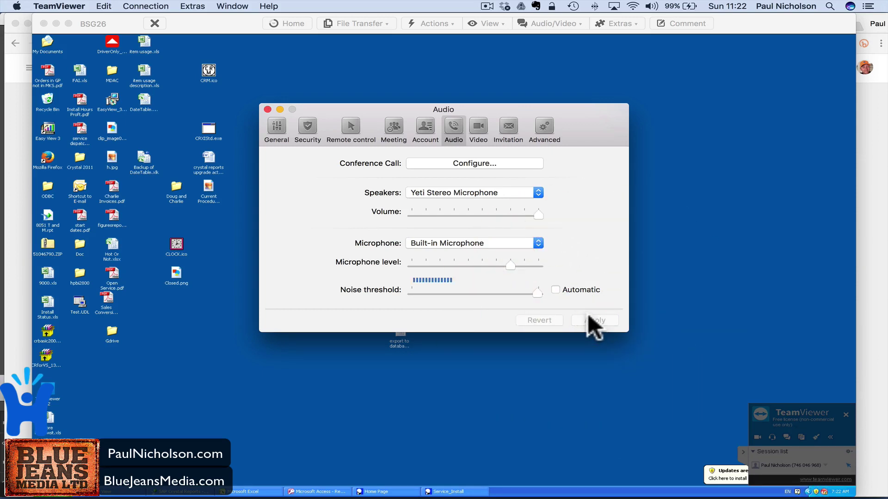
key("XF86AudioRaiseVolume")
key("XF86AudioLowerVolume")
key("XF86AudioLowerVolume")
key("XF86AudioLowerVolume")
key("XF86AudioLowerVolume")
key("XF86AudioLowerVolume")
key("XF86AudioLowerVolume")
key("XF86AudioLowerVolume")
key("XF86AudioLowerVolume")
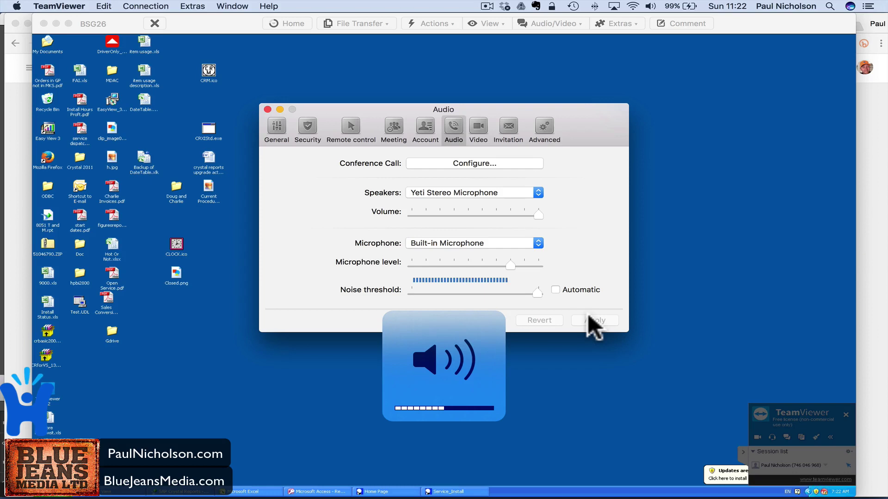
left_click(59, 6)
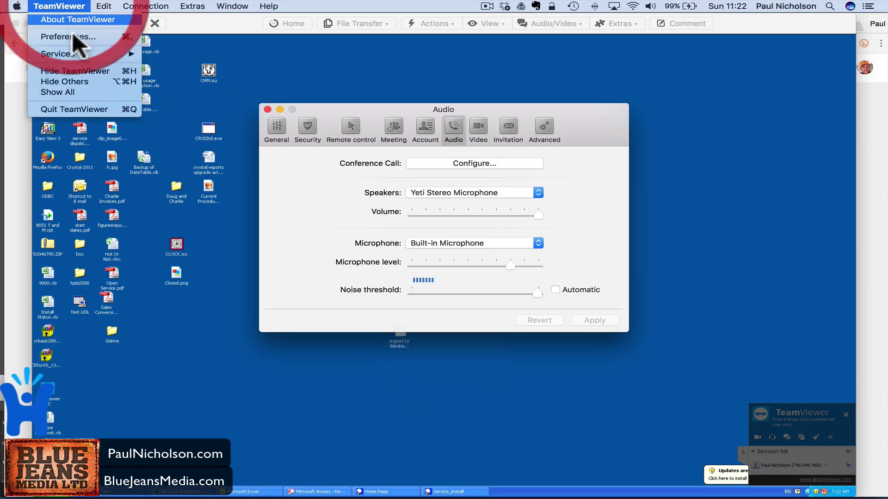
left_click(69, 37)
left_click(267, 110)
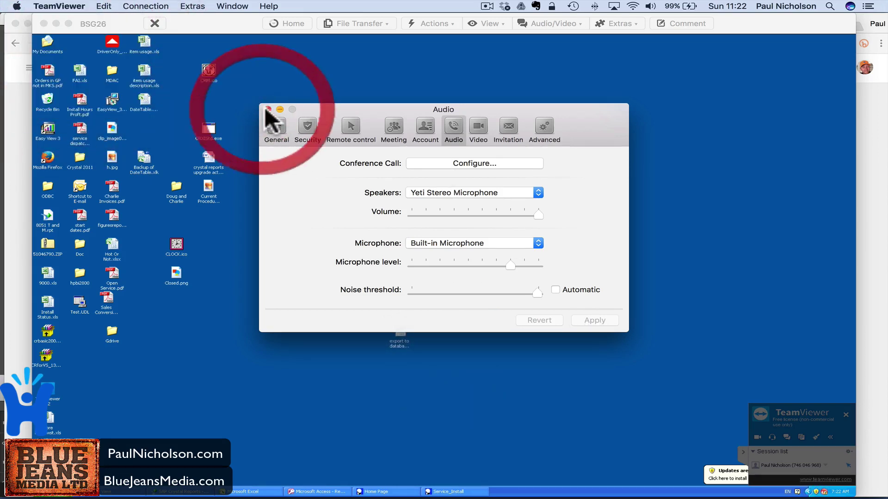
left_click(57, 6)
left_click(74, 36)
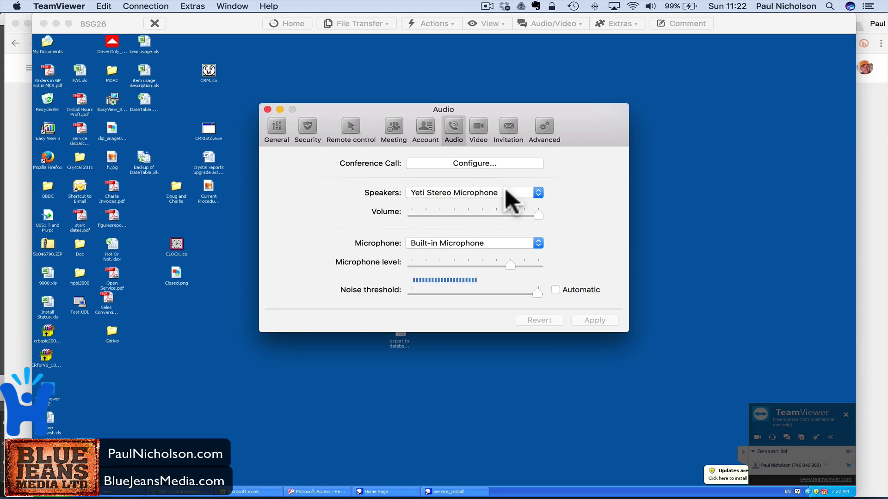
left_click(633, 6)
left_click(650, 6)
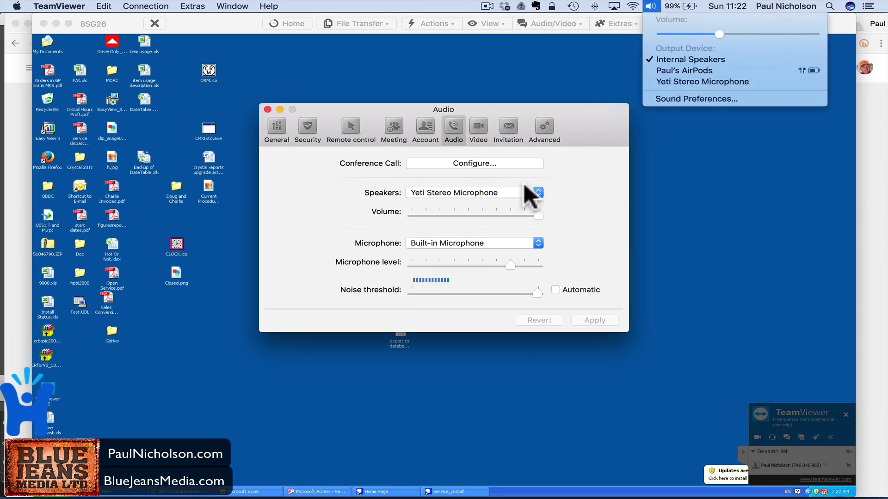
left_click(602, 183)
left_click(537, 193)
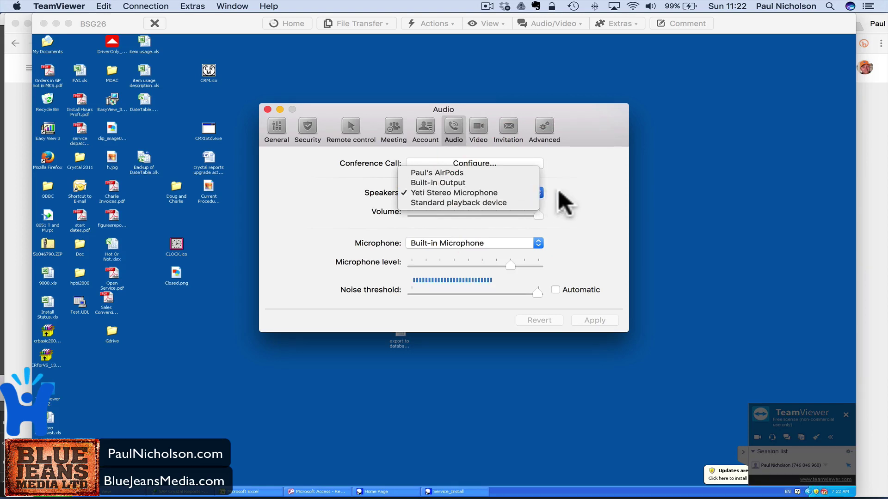
left_click(570, 191)
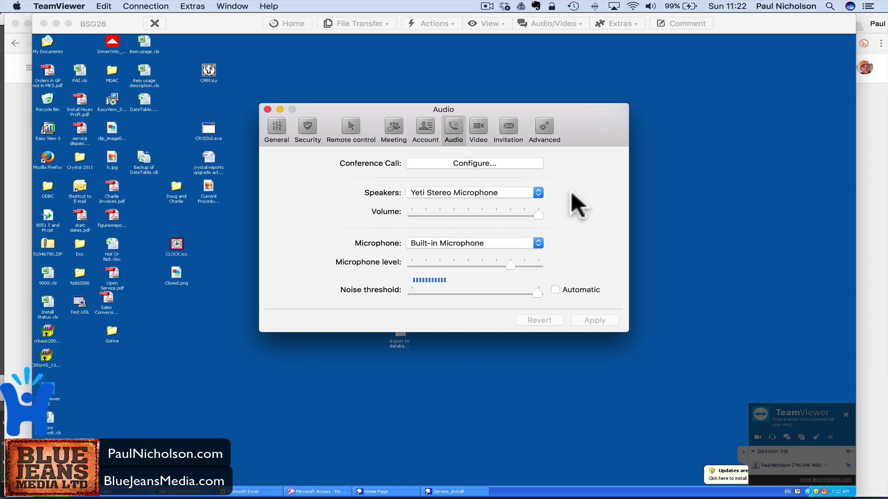